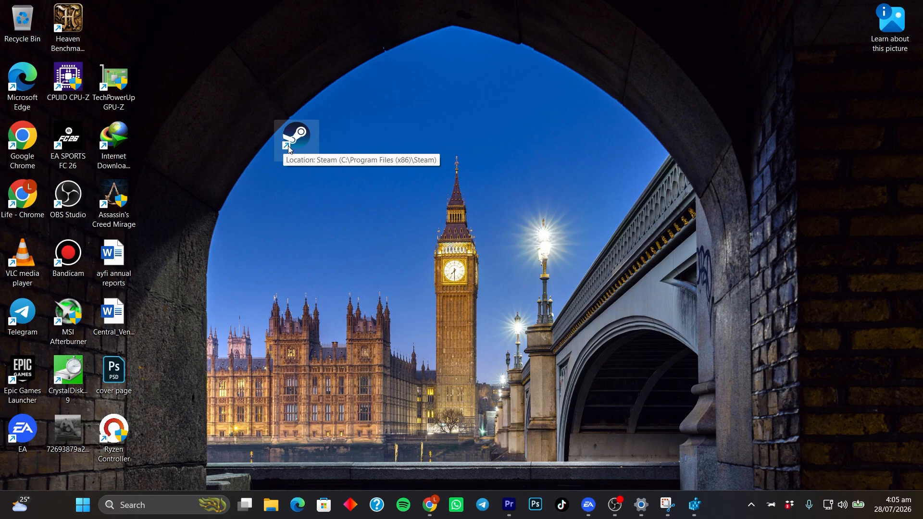
Step: Move the Steam shortcut into the desktop icon grid, directly above TechPowerUp GPU-Z
drag(302, 149, 120, 33)
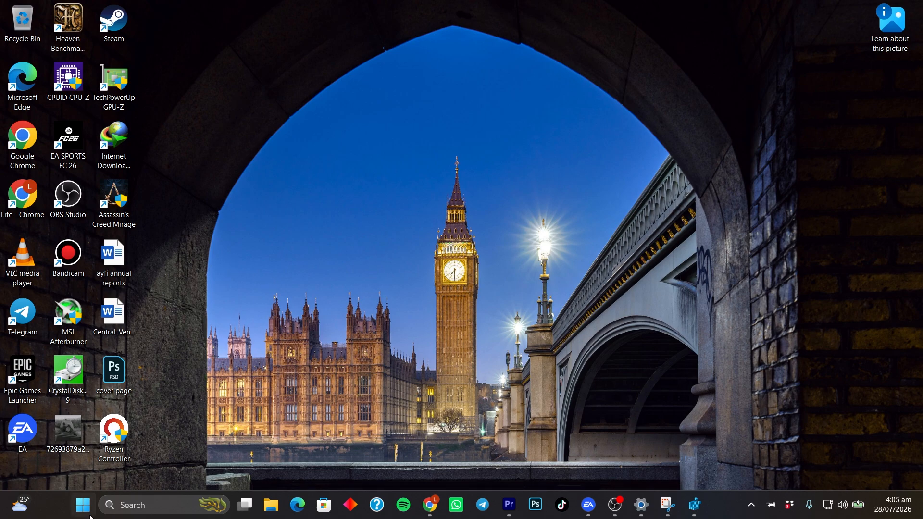
Step: Search Windows for "r", open Registry Editor from the results, and reposition its window
click(121, 510)
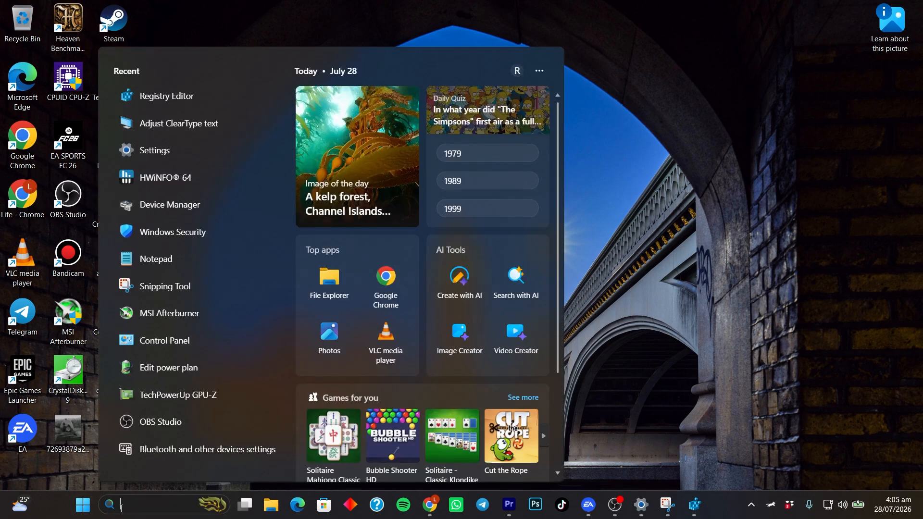
click(91, 511)
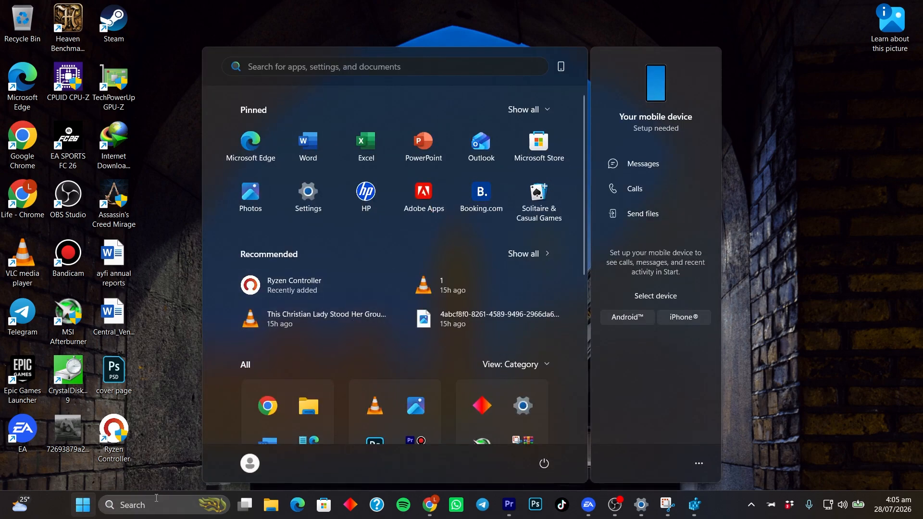
click(144, 505)
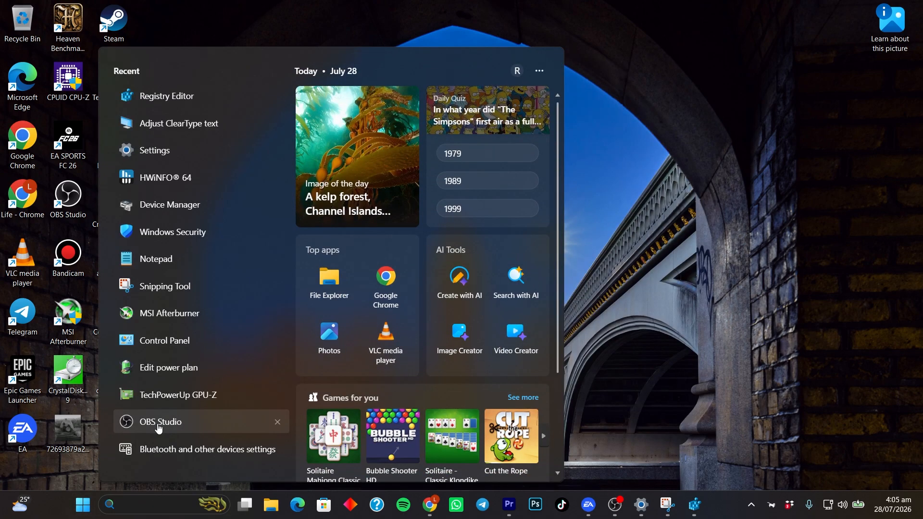
text(r)
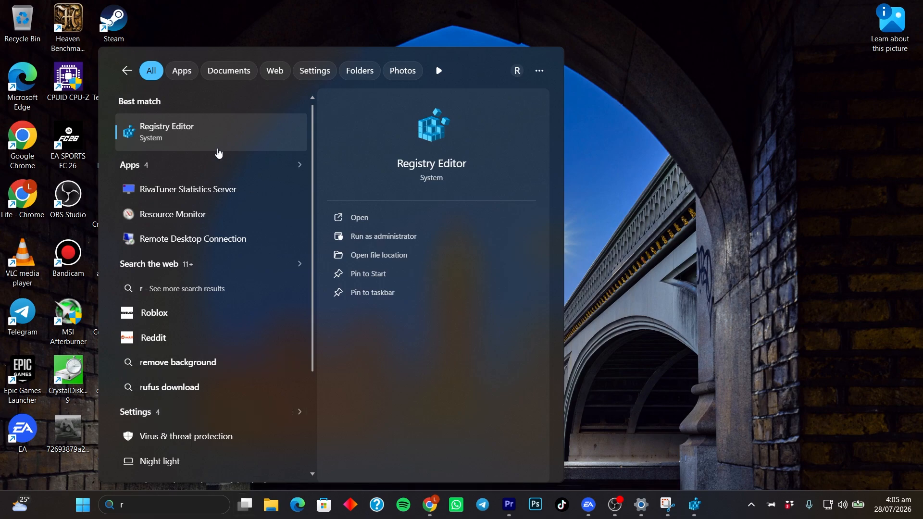
click(193, 137)
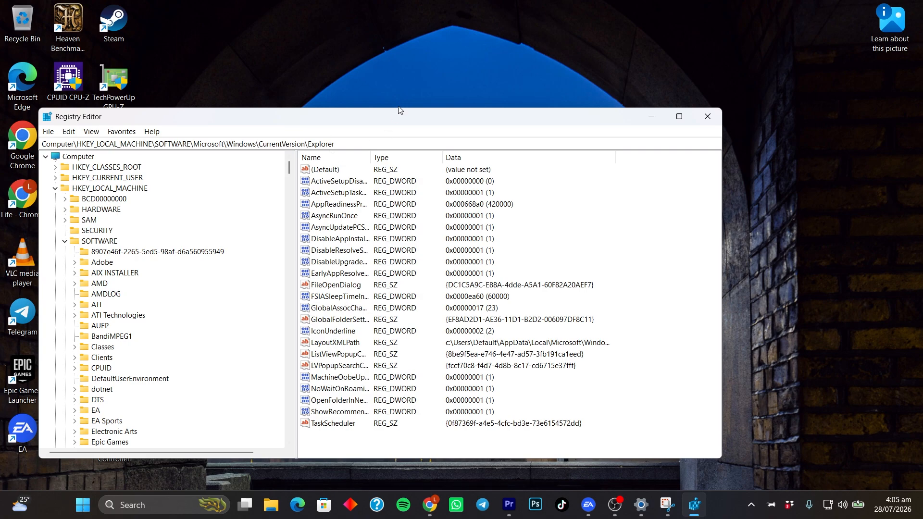
drag(377, 115, 413, 92)
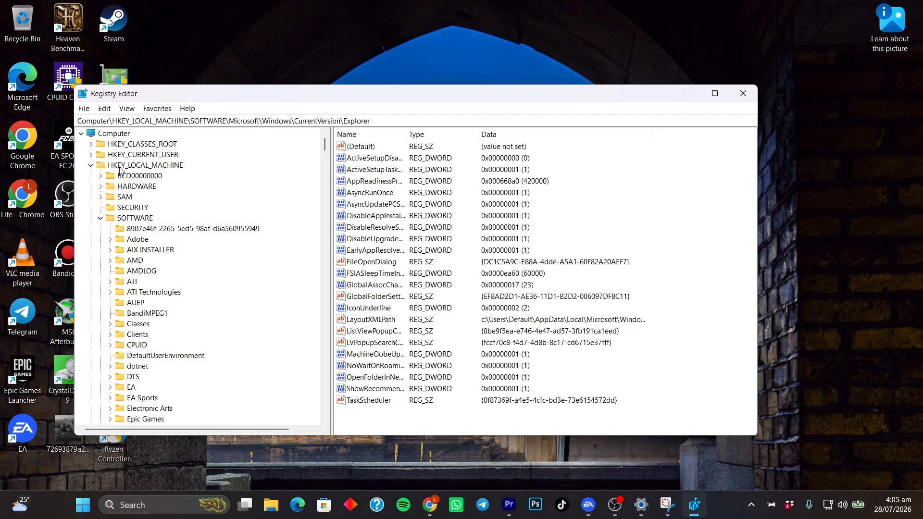
Step: Navigate the registry to the Microsoft key under HKEY_LOCAL_MACHINE\SOFTWARE
click(150, 167)
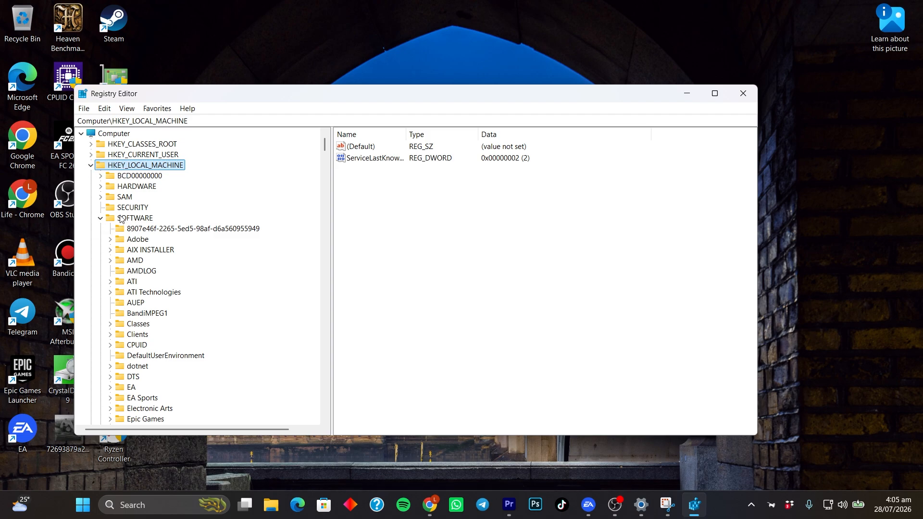
click(116, 220)
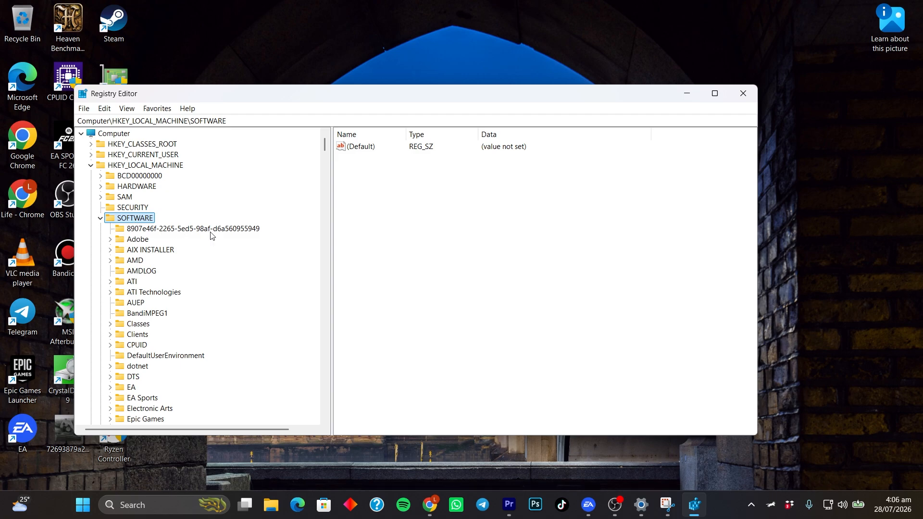
scroll(212, 236, down, 8)
scroll(181, 234, up, 2)
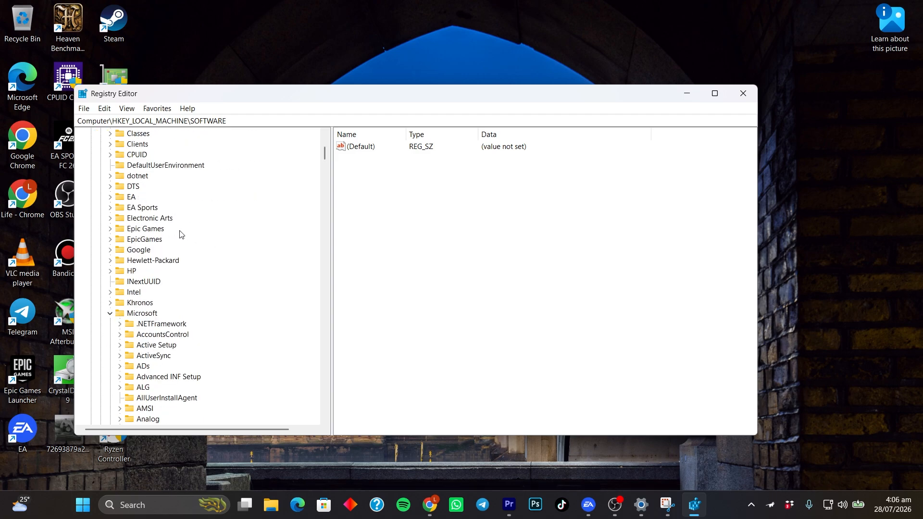
scroll(184, 230, down, 4)
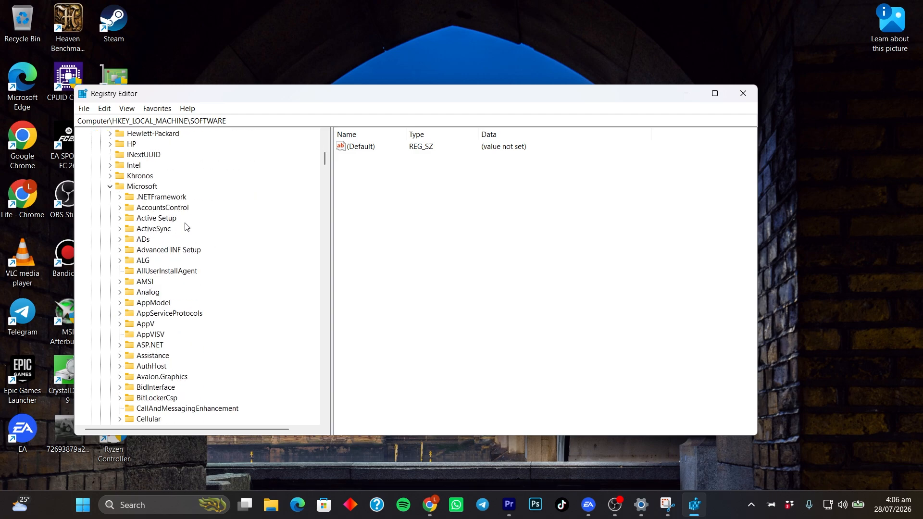
click(147, 187)
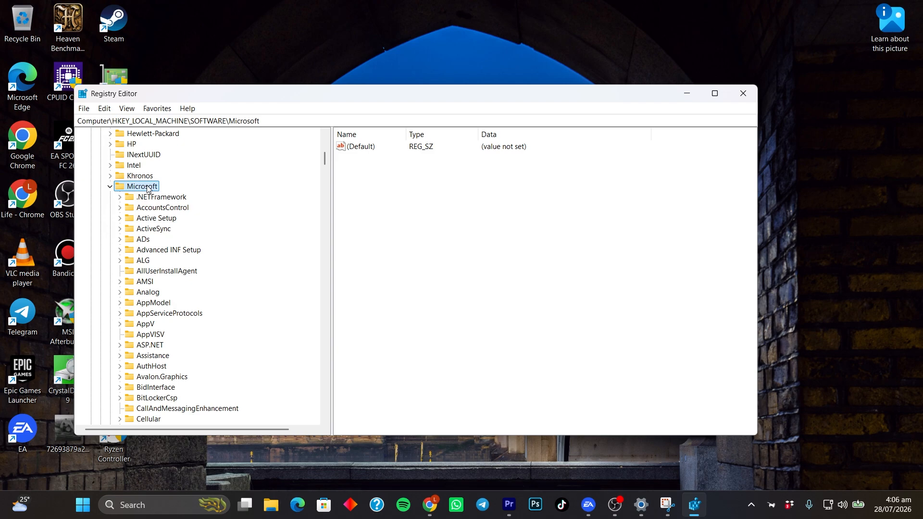
Step: Within the Microsoft key, navigate to Windows\CurrentVersion\Explorer and select the Explorer key
scroll(152, 206, down, 17)
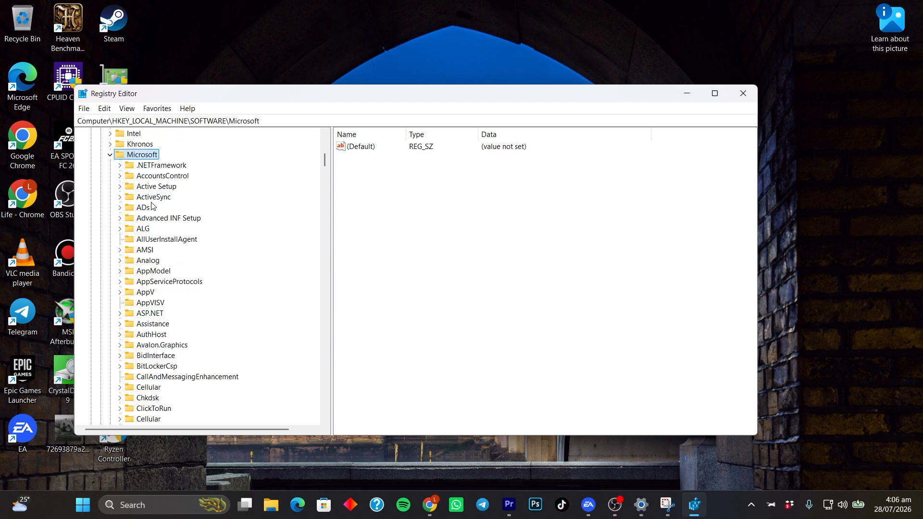
scroll(152, 206, down, 20)
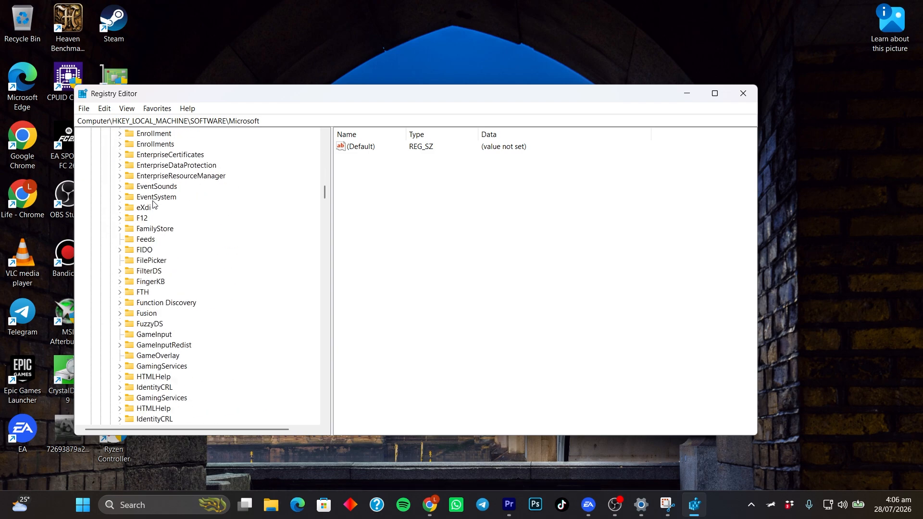
scroll(154, 203, down, 20)
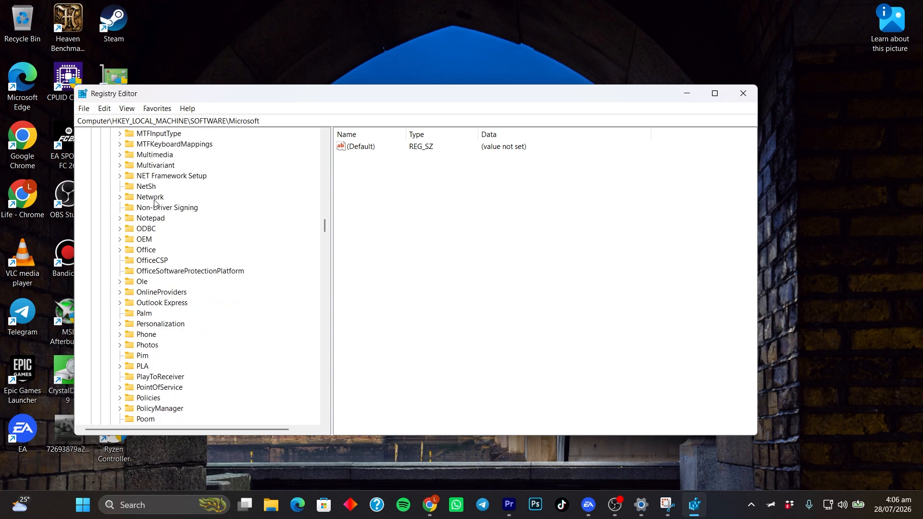
scroll(153, 204, down, 6)
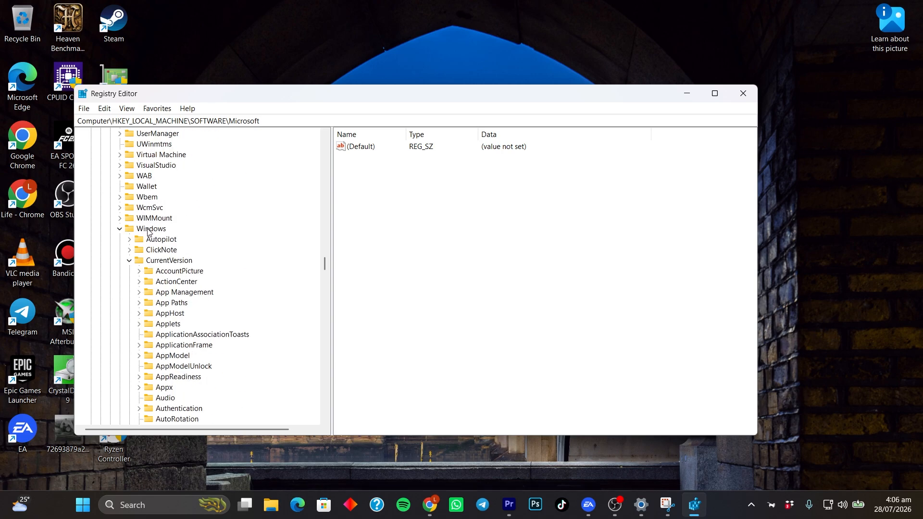
click(150, 230)
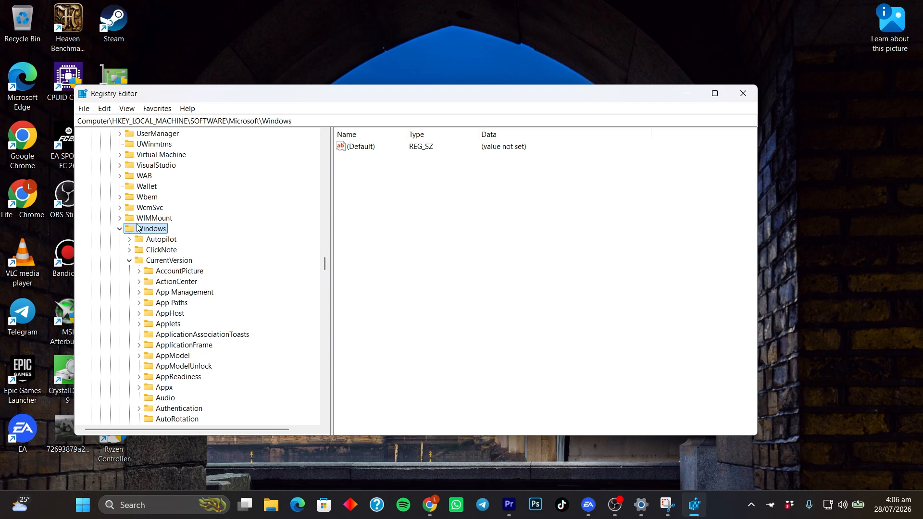
scroll(169, 213, down, 1)
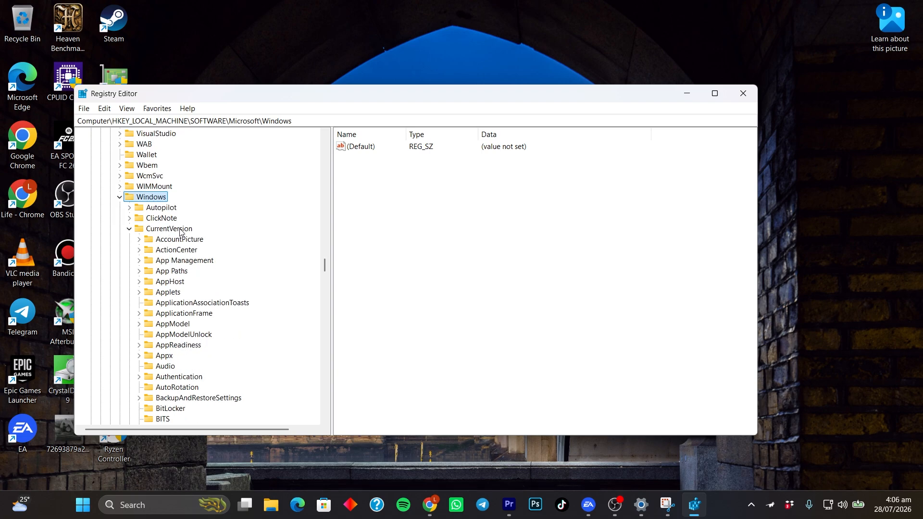
click(152, 230)
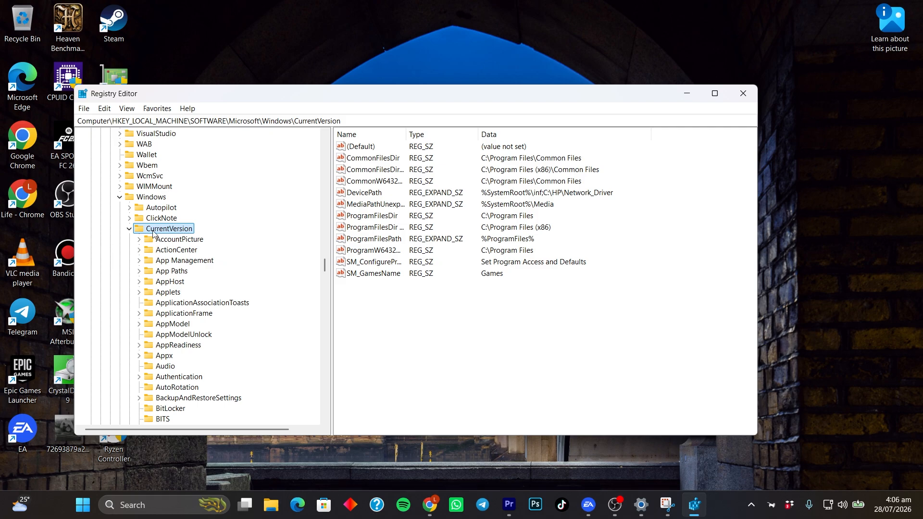
scroll(180, 225, down, 4)
scroll(181, 225, down, 17)
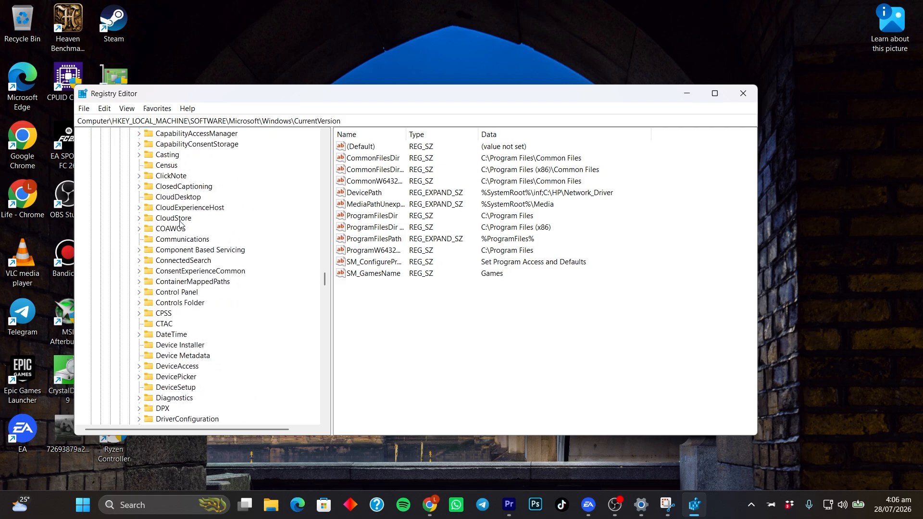
scroll(178, 218, up, 3)
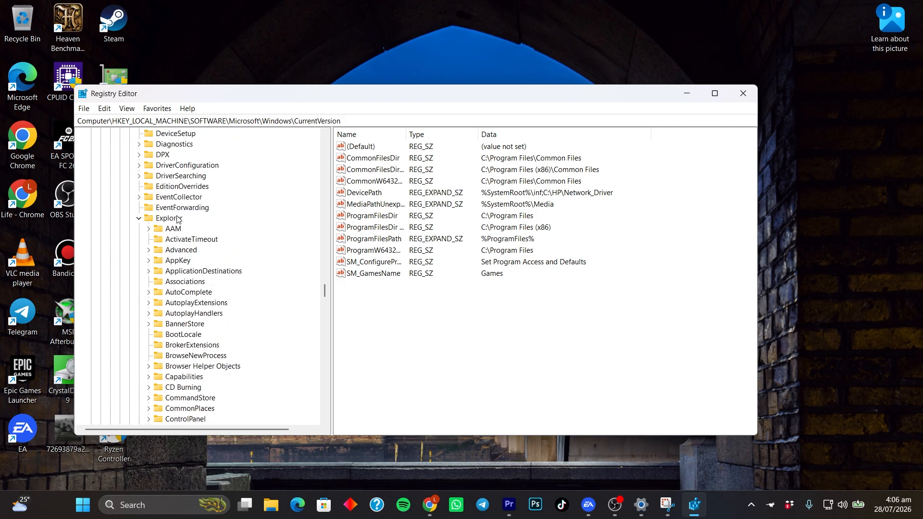
click(164, 220)
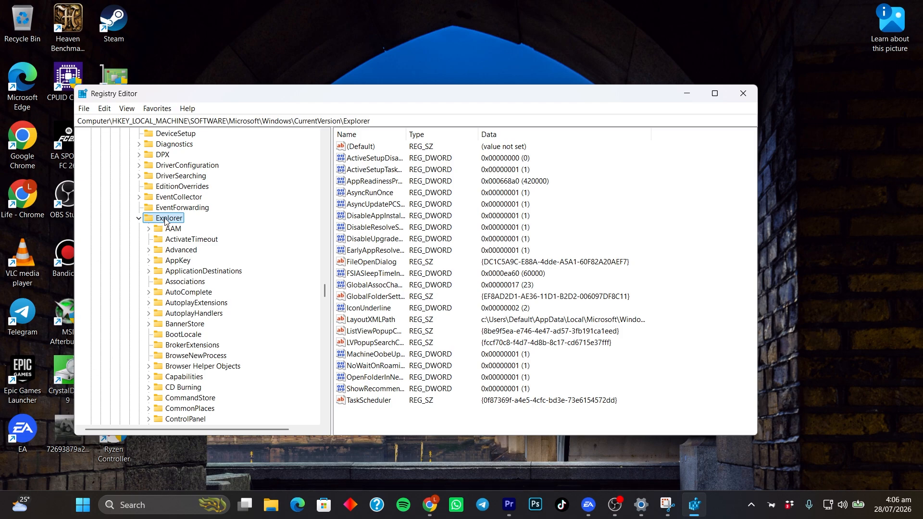
Step: Create a new subkey named "Shell Icons" under the Explorer key
right_click(166, 220)
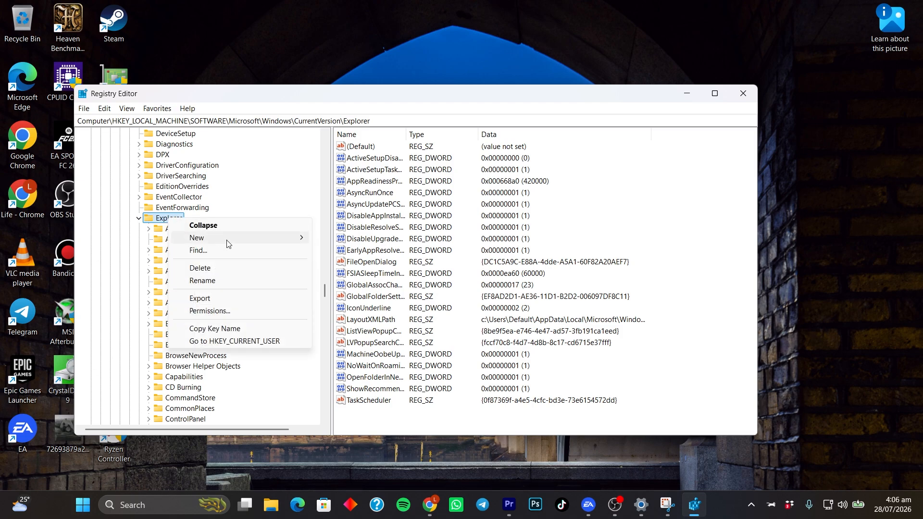
mouse_move(229, 241)
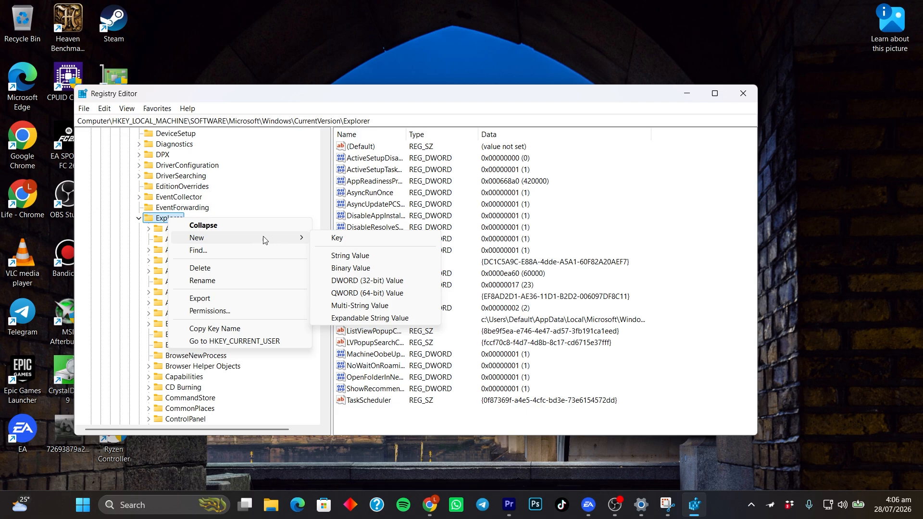
click(343, 240)
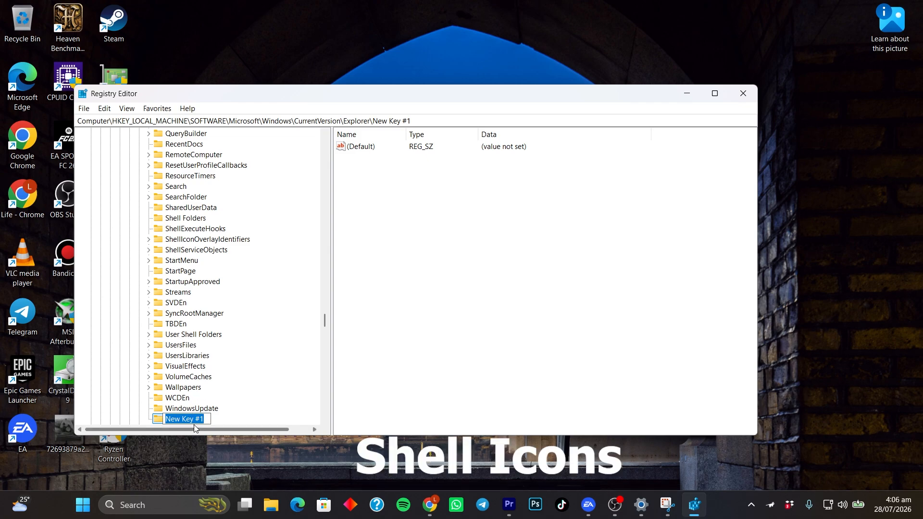
text(He)
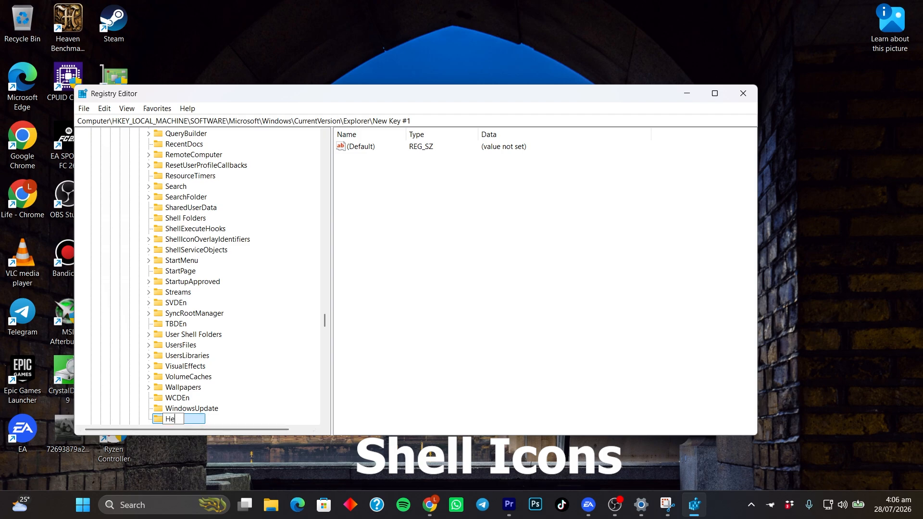
text(l)
key(BackSpace)
key(BackSpace)
key(BackSpace)
text(Se)
key(BackSpace)
text(hell Icons)
key(Return)
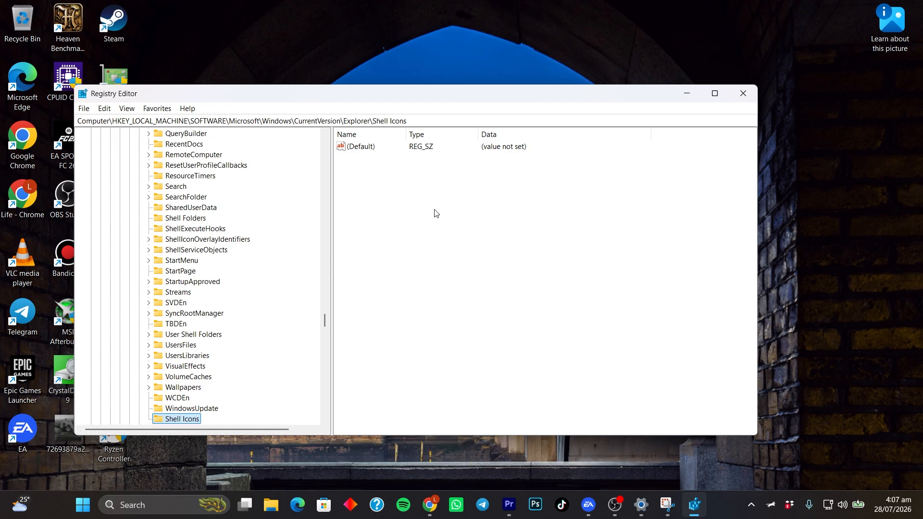
Step: Add a new string value named 29 to the Shell Icons key
click(371, 187)
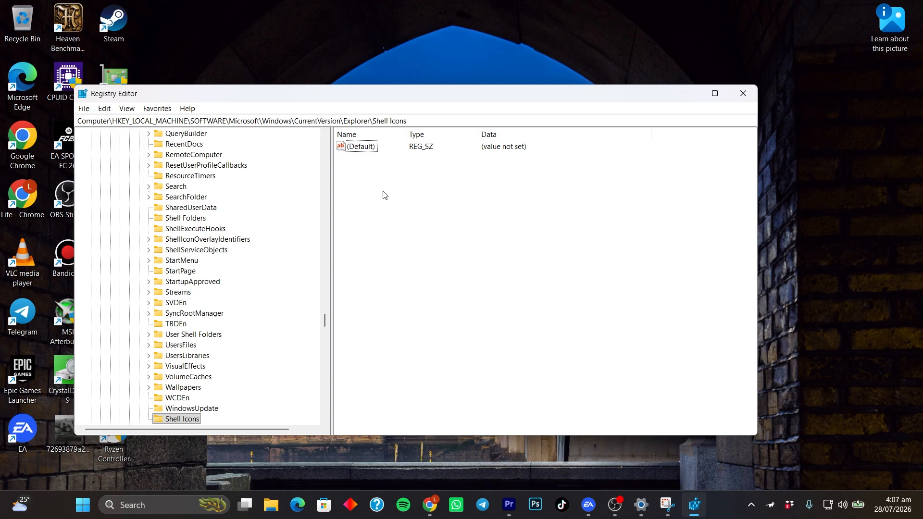
right_click(369, 183)
mouse_move(394, 191)
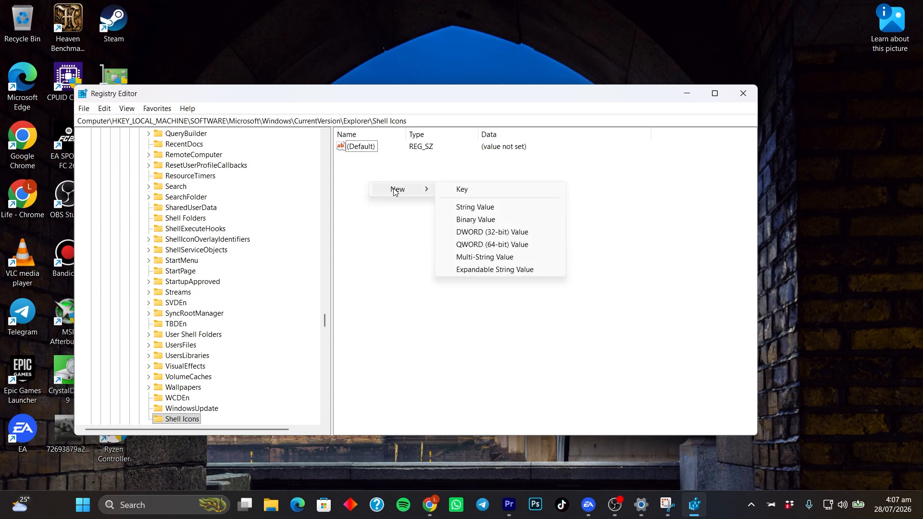
click(484, 207)
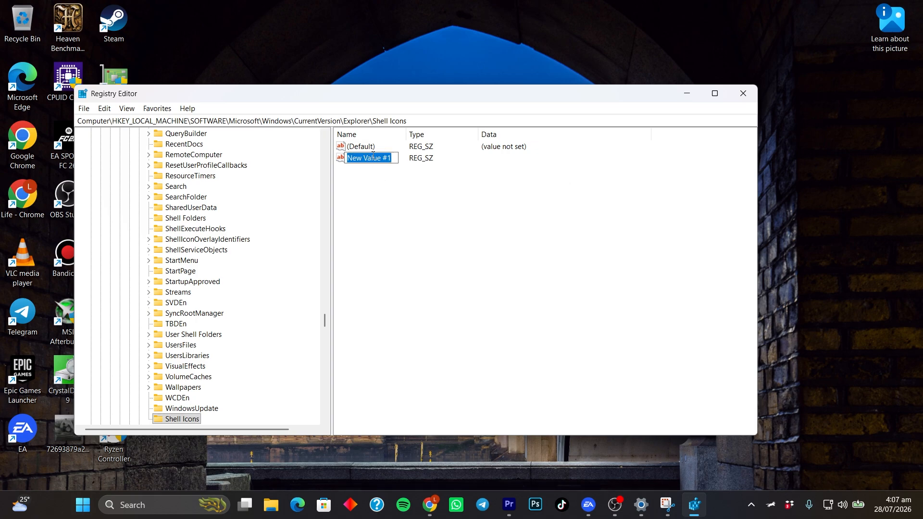
text(29)
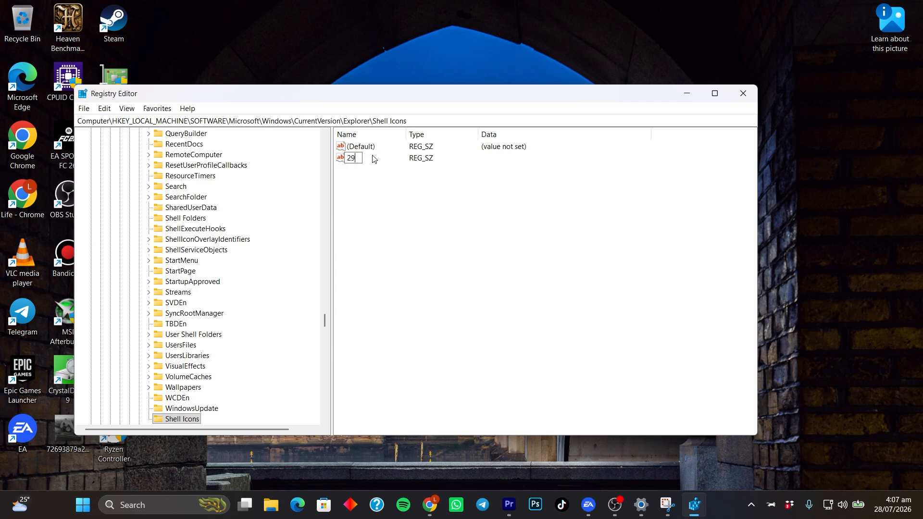
key(Return)
click(380, 205)
Step: Set the value data of string 29 to "%windir%System32\shell32.dll,-50" and save it
double_click(350, 160)
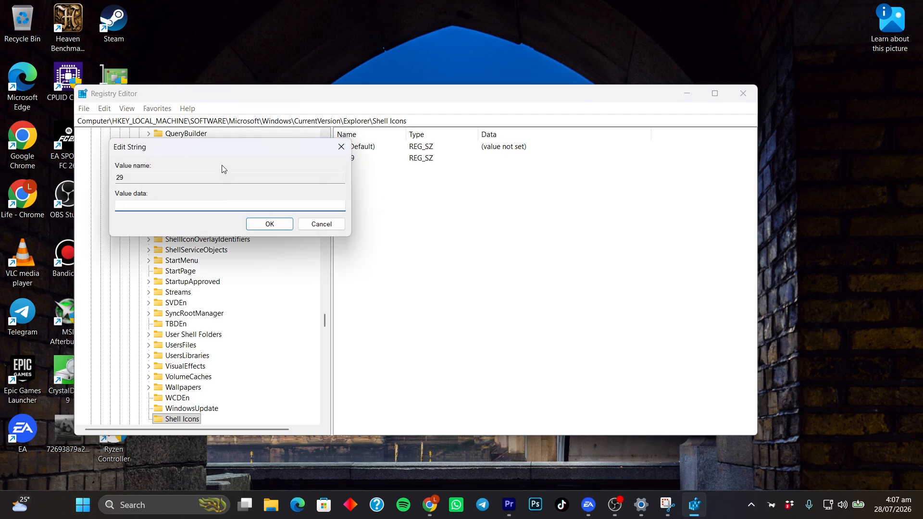
drag(224, 146, 416, 225)
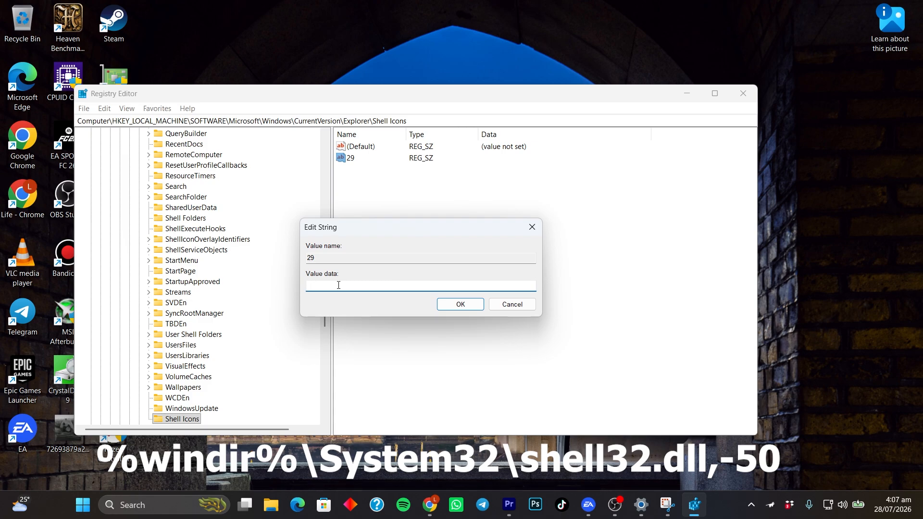
text(%windir%System32)
text(\shell32.dll,-)
text(50)
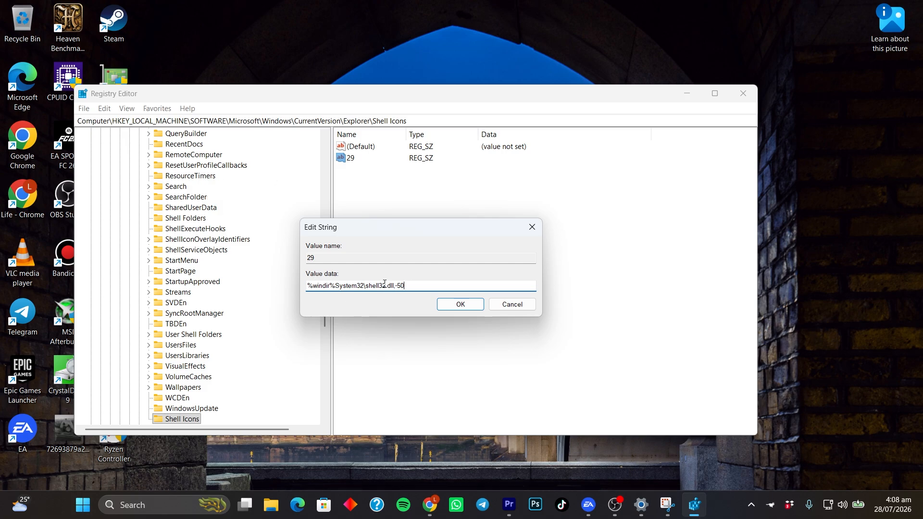
click(461, 305)
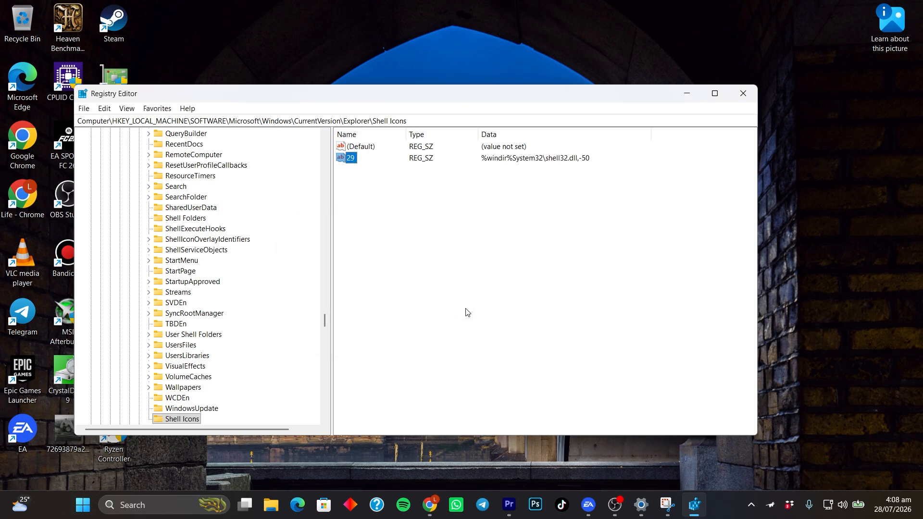
Step: Minimize the registry window and open Task Manager
click(423, 254)
click(686, 91)
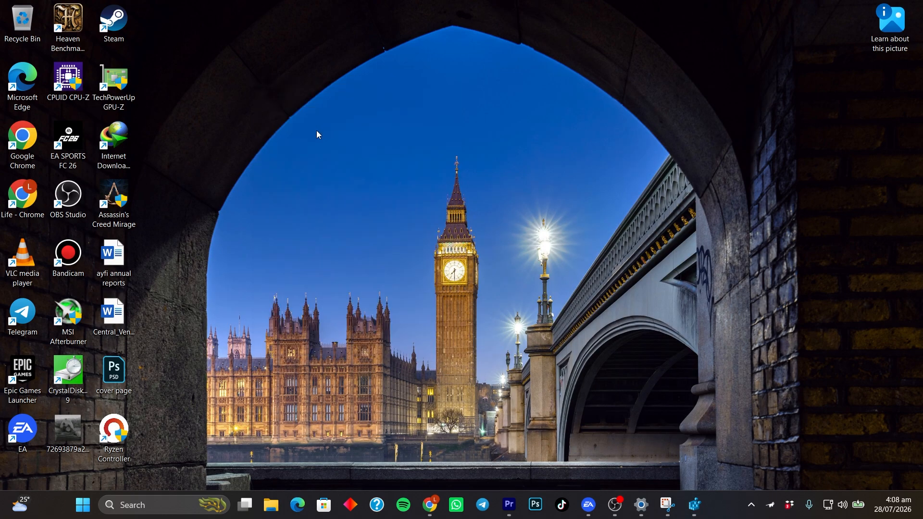
right_click(731, 505)
click(753, 460)
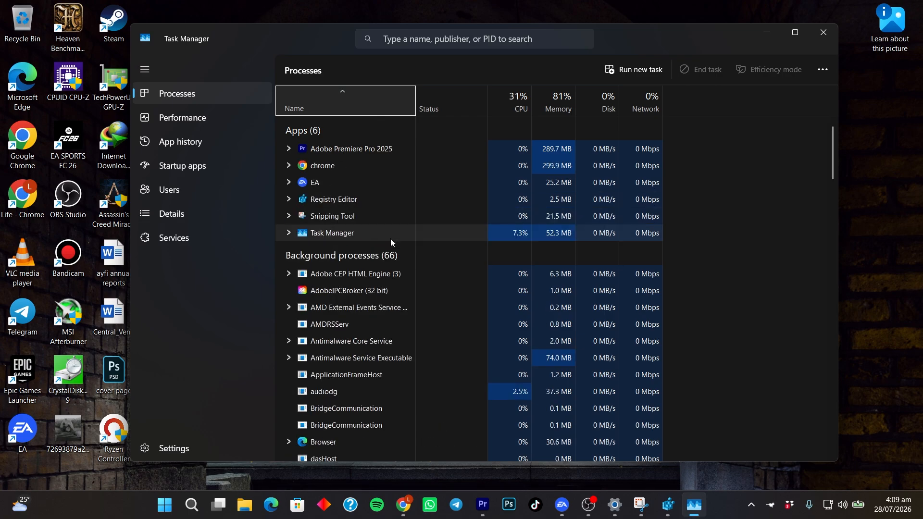
Step: Find Windows Explorer among the Windows processes in Task Manager and restart it
scroll(390, 241, down, 5)
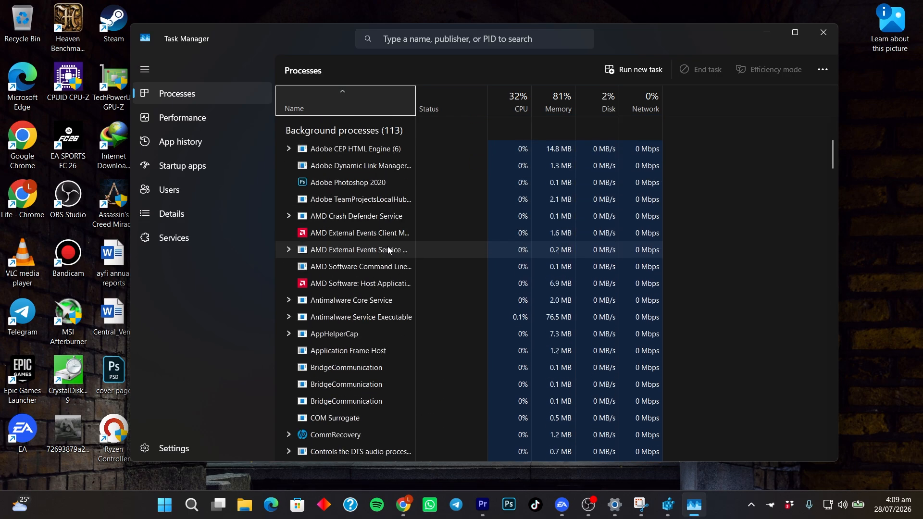
scroll(388, 246, down, 12)
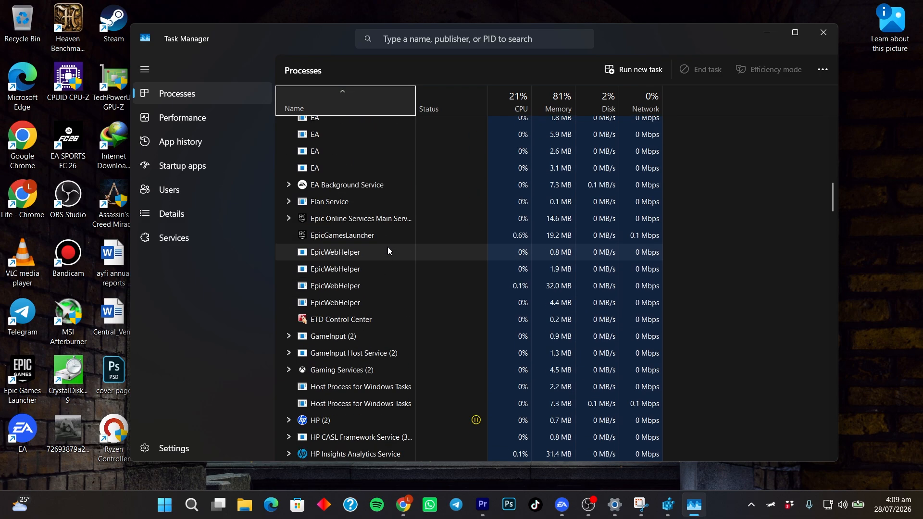
scroll(387, 247, down, 14)
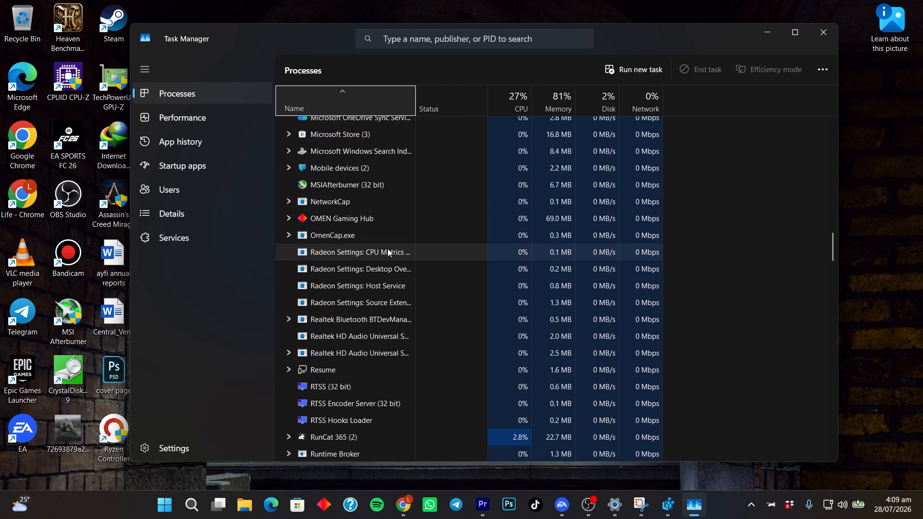
scroll(387, 249, down, 12)
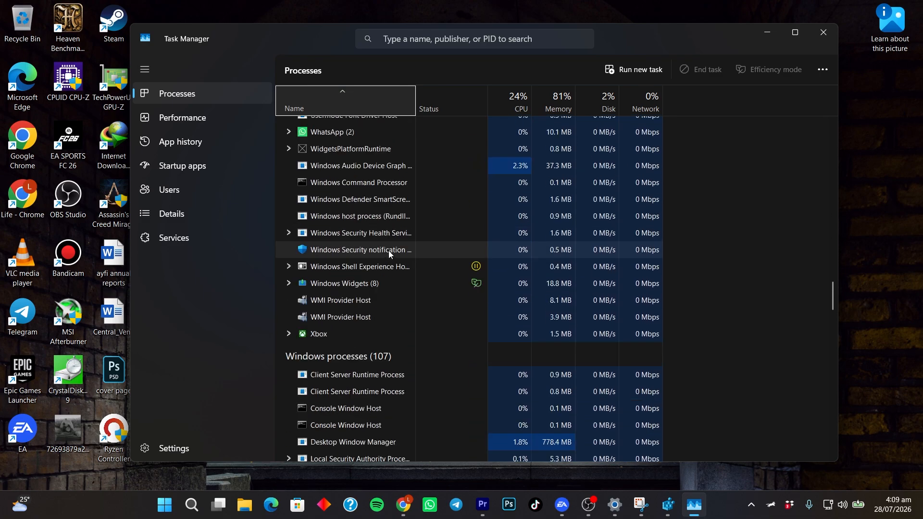
scroll(388, 250, up, 2)
scroll(390, 250, down, 9)
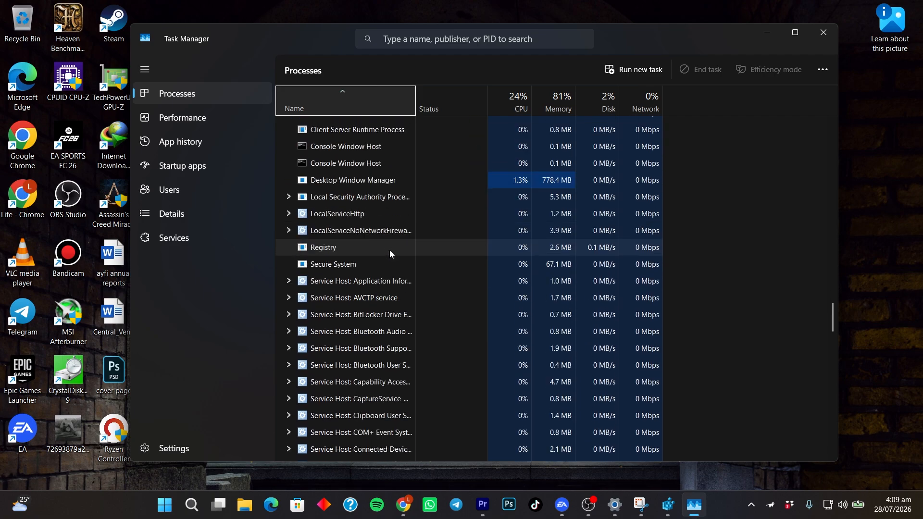
scroll(391, 250, down, 15)
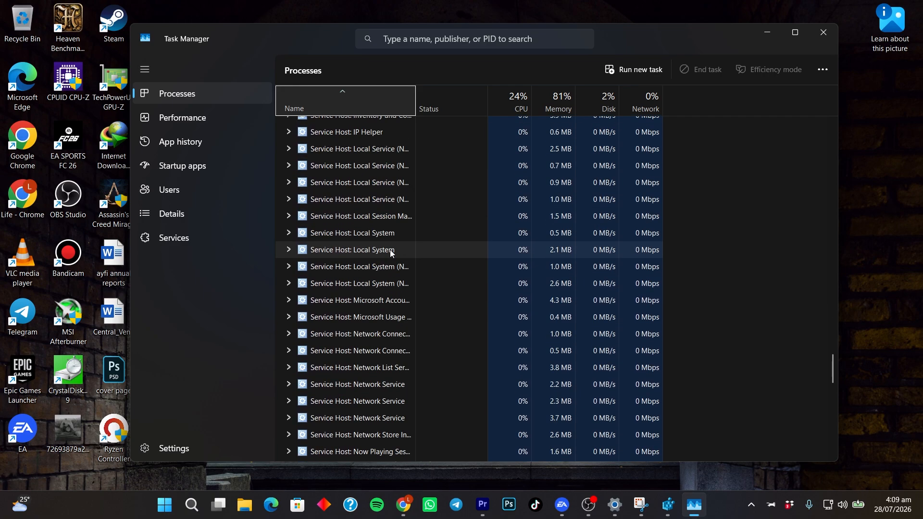
scroll(391, 249, down, 11)
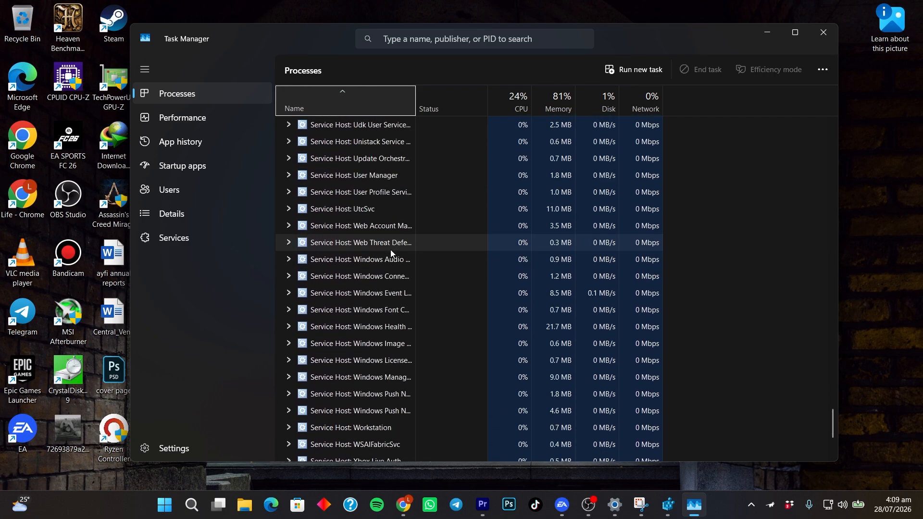
scroll(391, 250, down, 3)
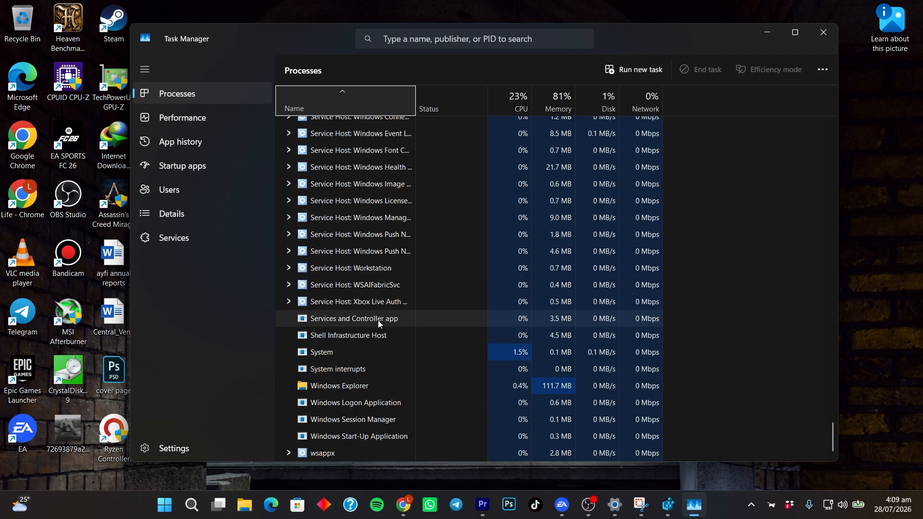
click(354, 387)
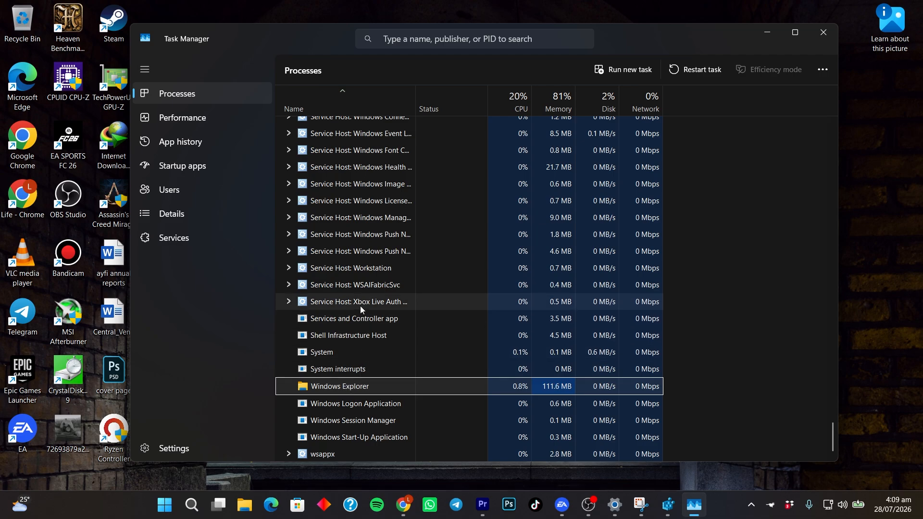
right_click(348, 387)
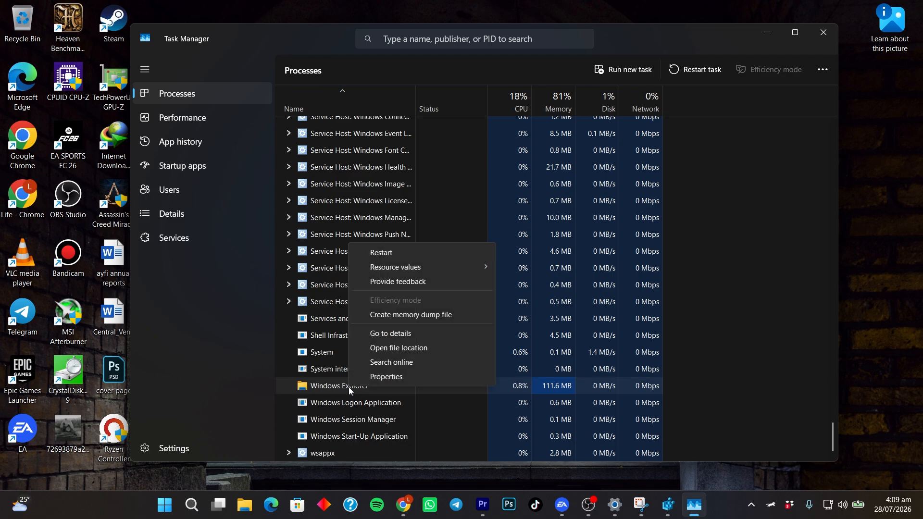
click(398, 256)
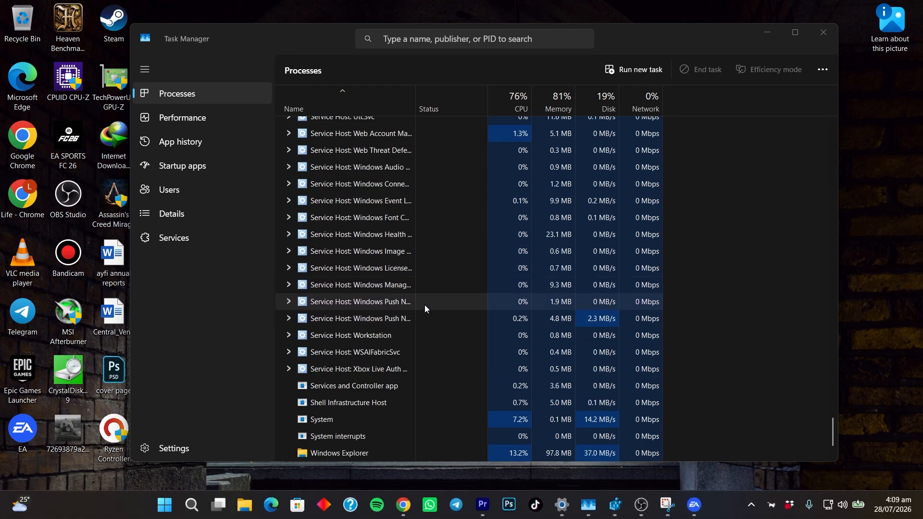
Step: Minimize Task Manager and refresh the desktop to check its icons for shortcut arrows
click(767, 33)
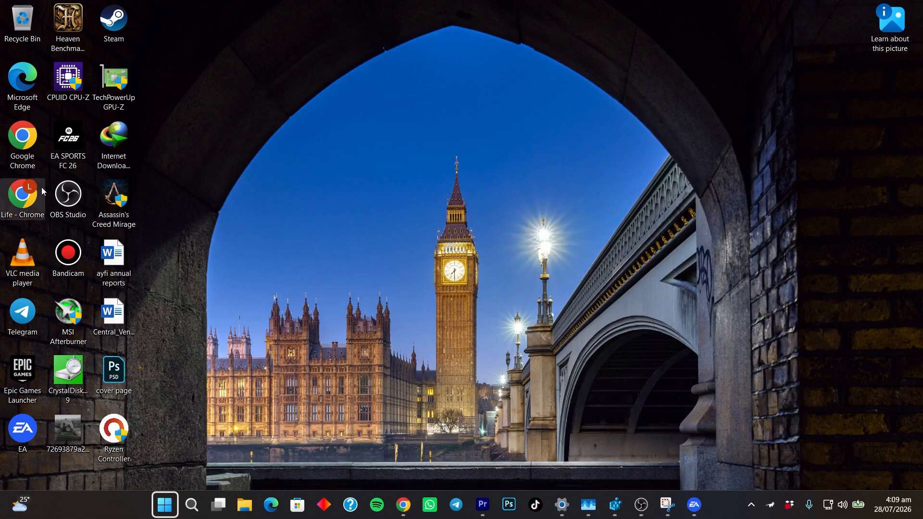
drag(1, 4, 215, 463)
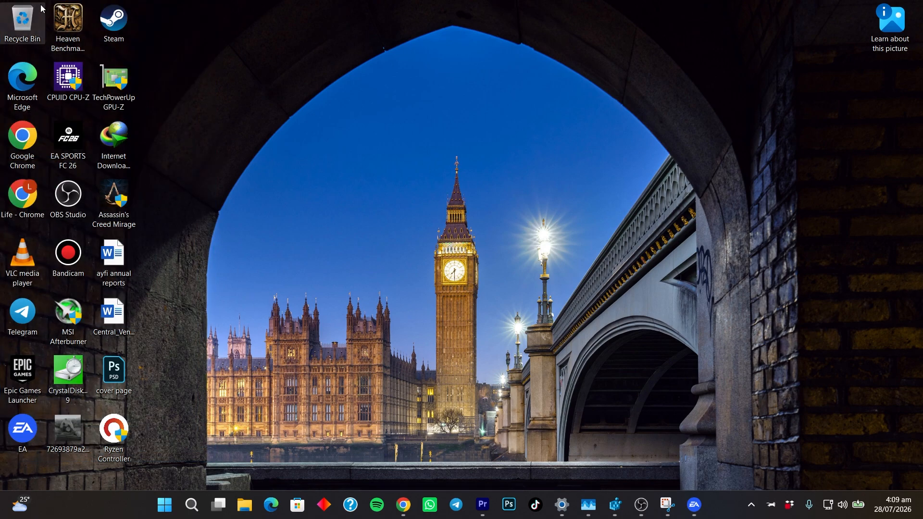
drag(1, 2, 694, 457)
click(390, 272)
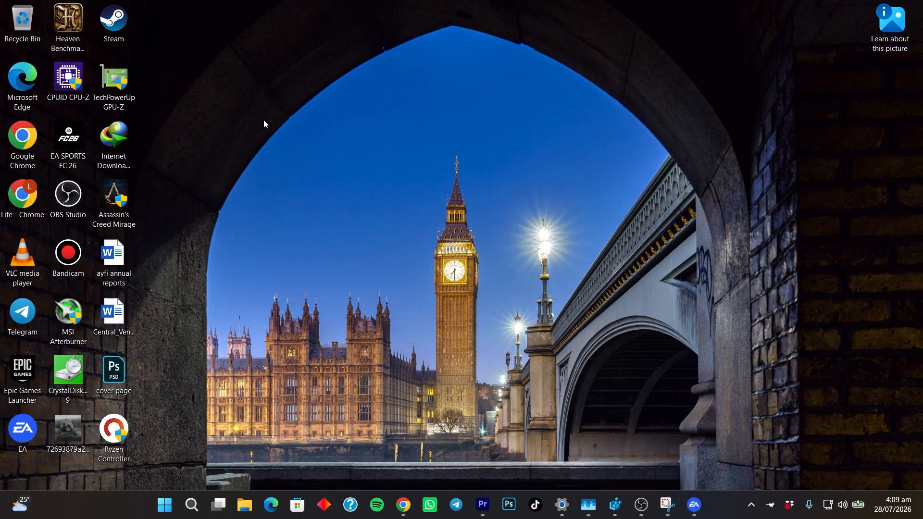
right_click(270, 132)
click(298, 161)
Step: Switch back to Registry Editor, delete the string value 29 from the Shell Icons key, and minimize the window
mouse_move(403, 516)
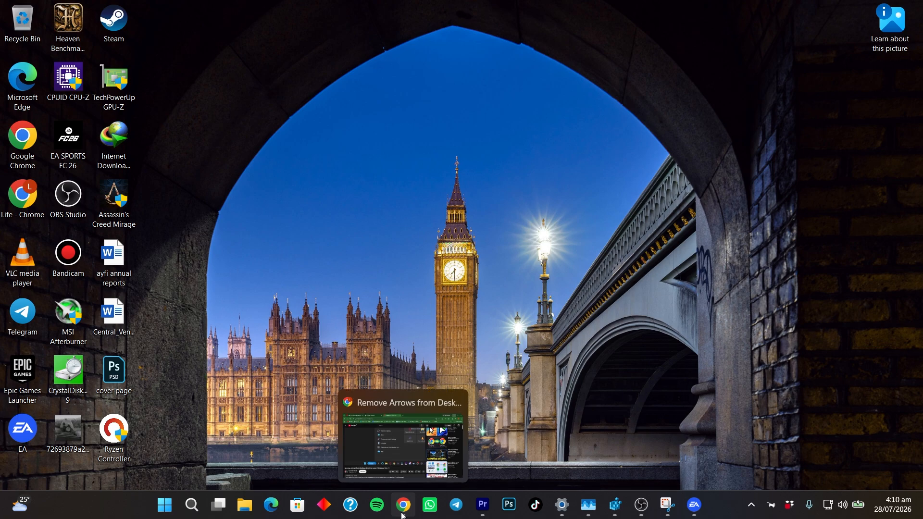
click(615, 505)
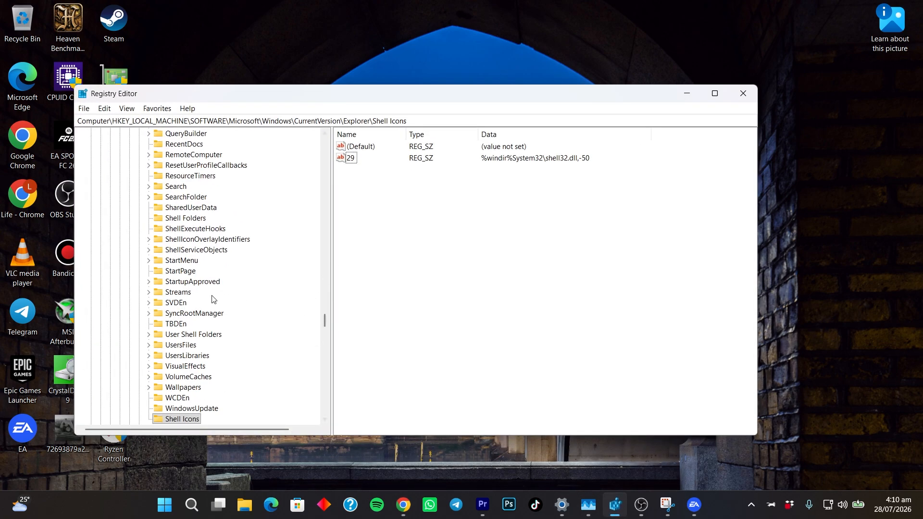
click(194, 429)
click(343, 160)
right_click(362, 161)
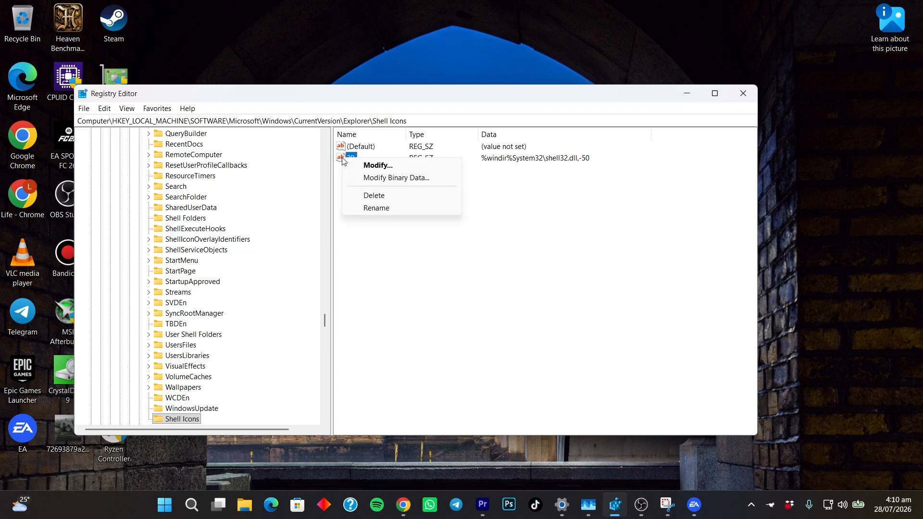
click(366, 200)
click(551, 253)
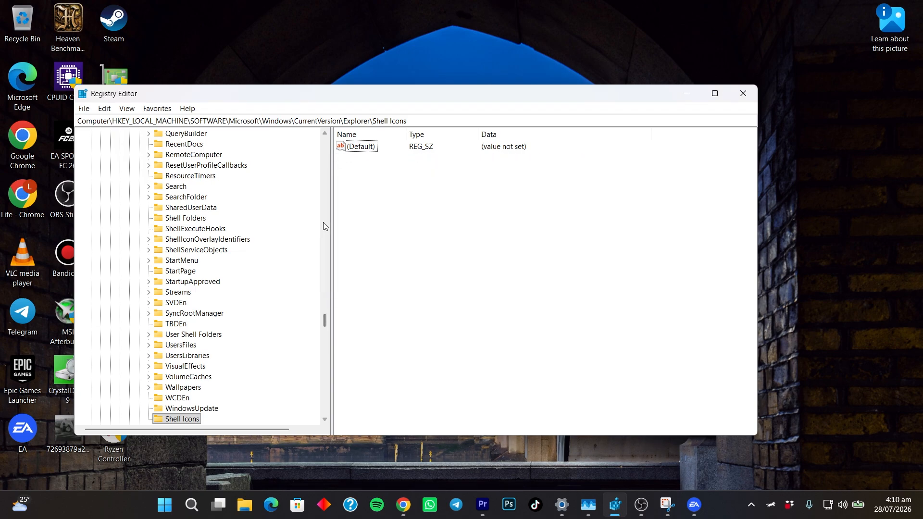
click(687, 95)
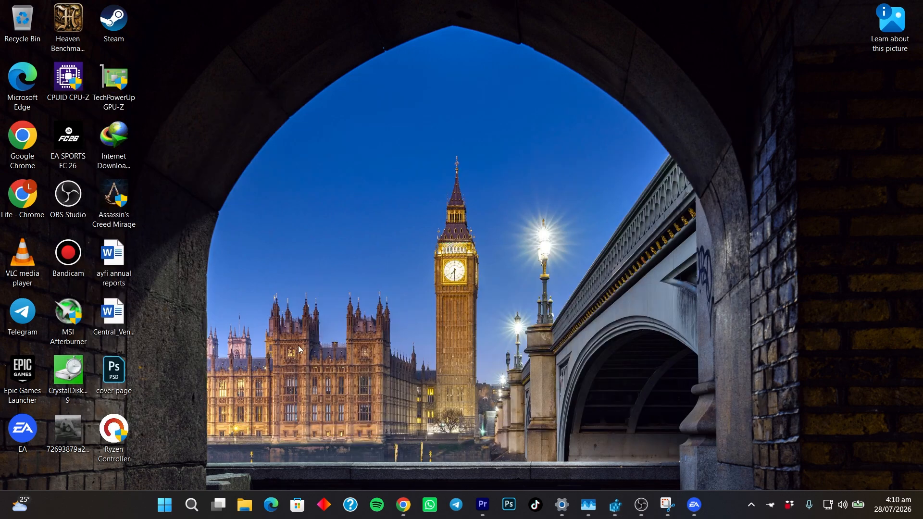
Step: Restore Task Manager and restart the Windows Explorer process to apply the removal of value 29
click(590, 508)
right_click(368, 385)
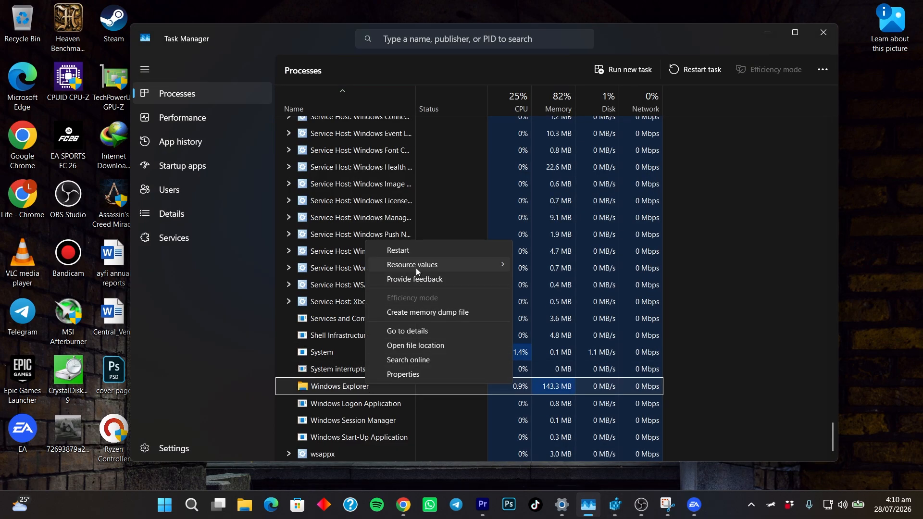
click(414, 251)
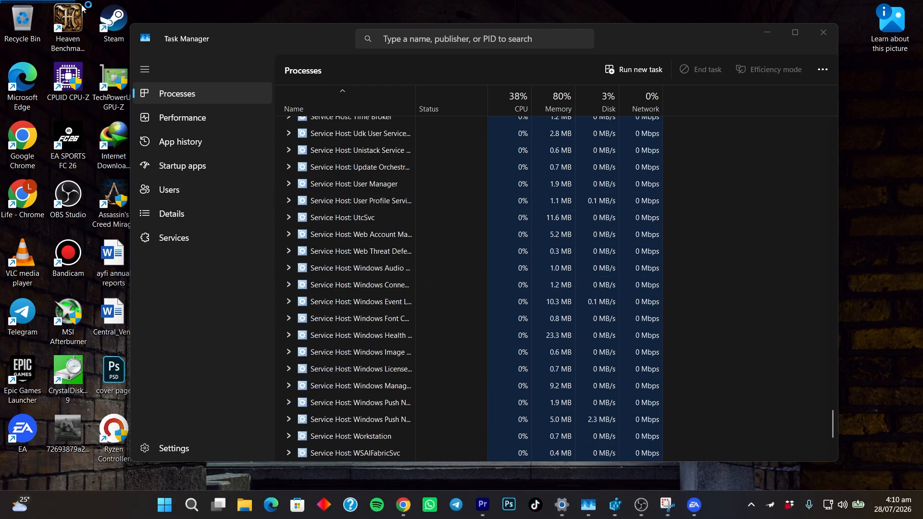
Step: Minimize Task Manager and refresh the desktop to examine the icons with value 29 removed
drag(2, 1, 138, 445)
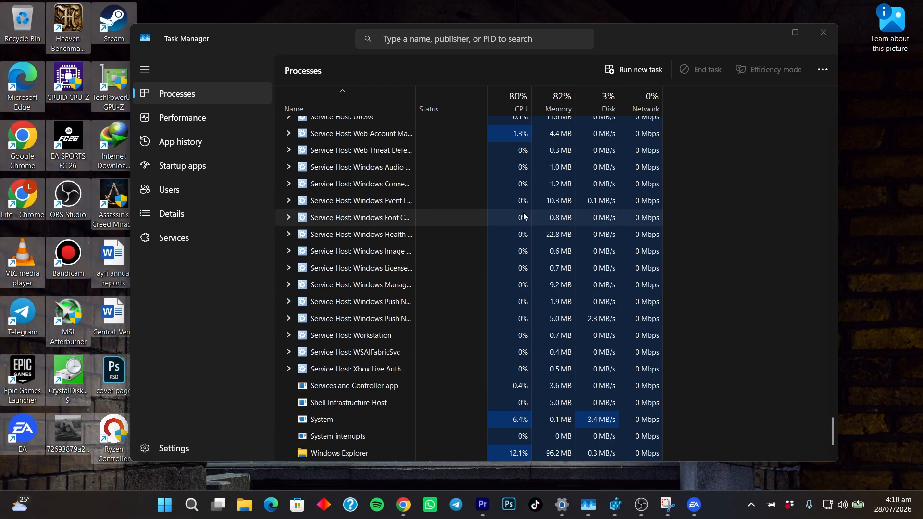
click(767, 32)
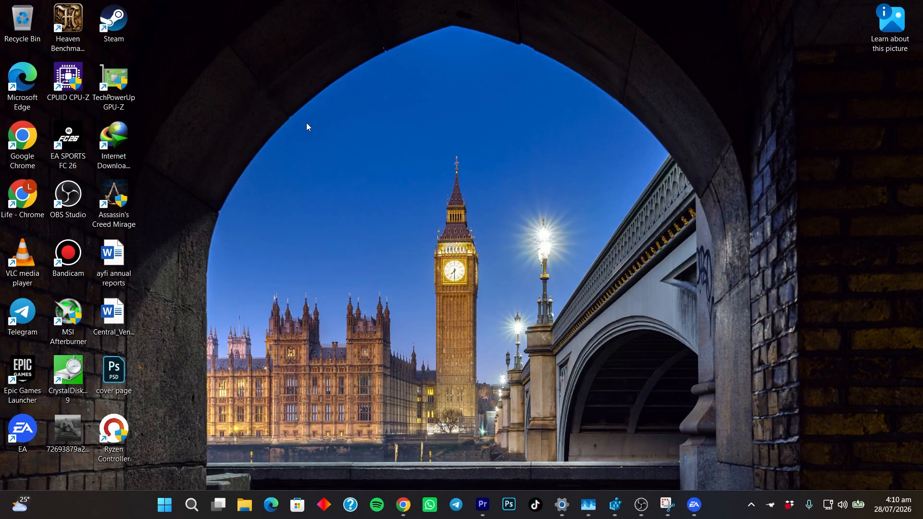
right_click(275, 100)
click(320, 153)
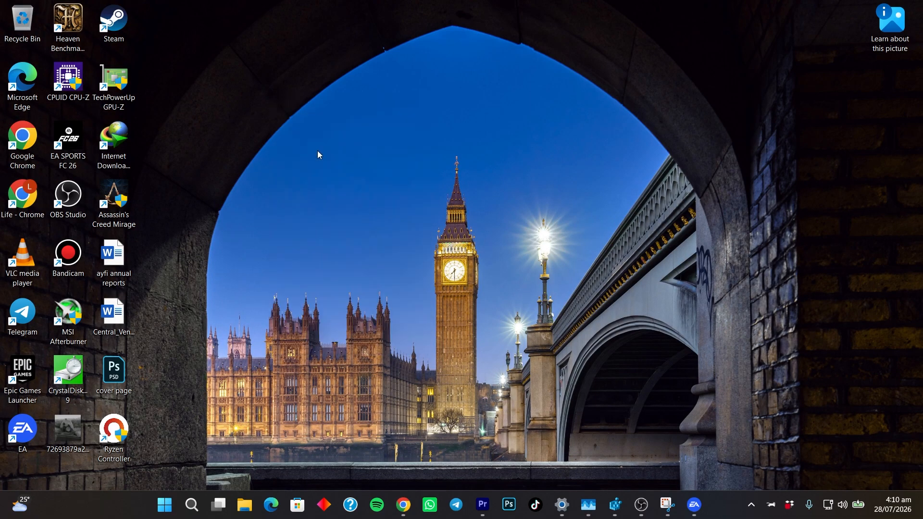